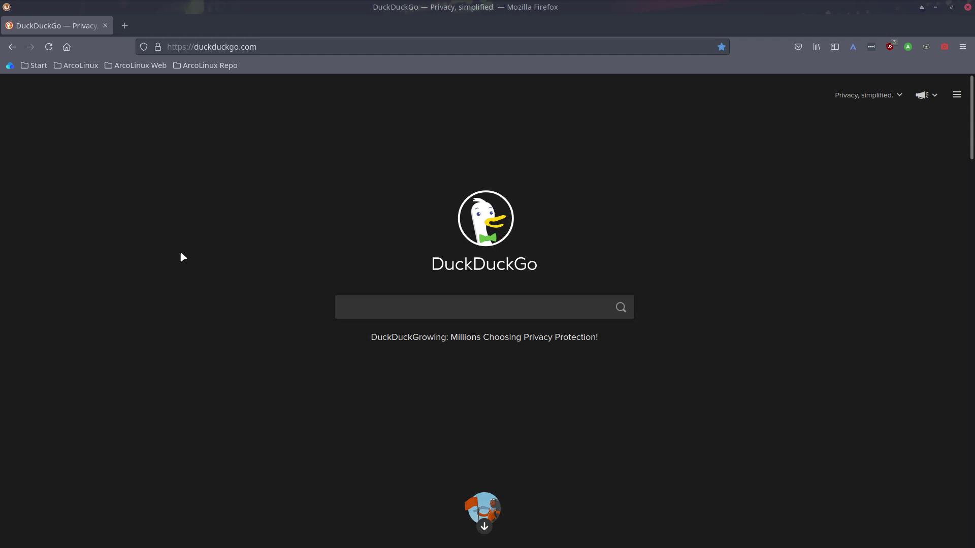
# - Search DuckDuckGo for 'arcolinux' and open the 'ArcoLinux | ArcoLinux' result
pyautogui.click(378, 310)
pyautogui.write('arco')
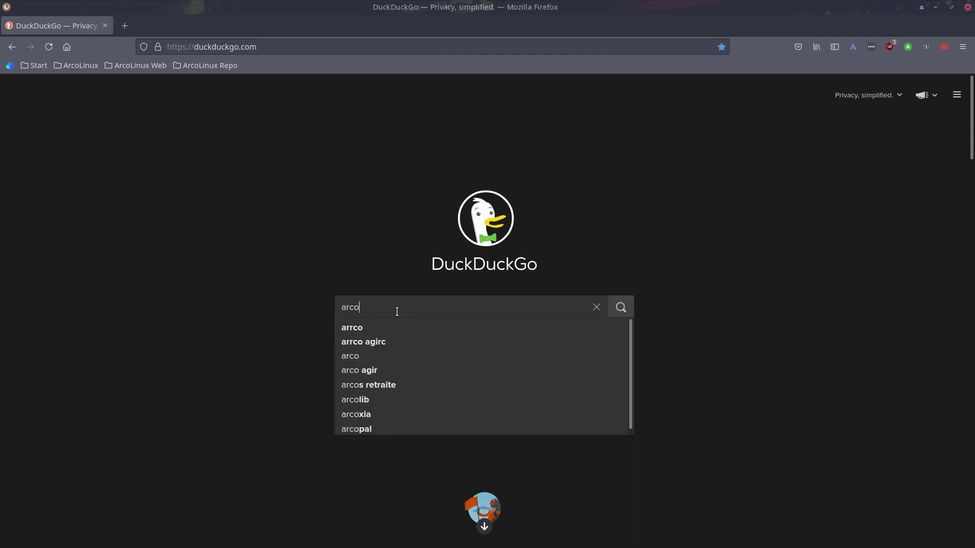
pyautogui.write('linux')
pyautogui.press('Return')
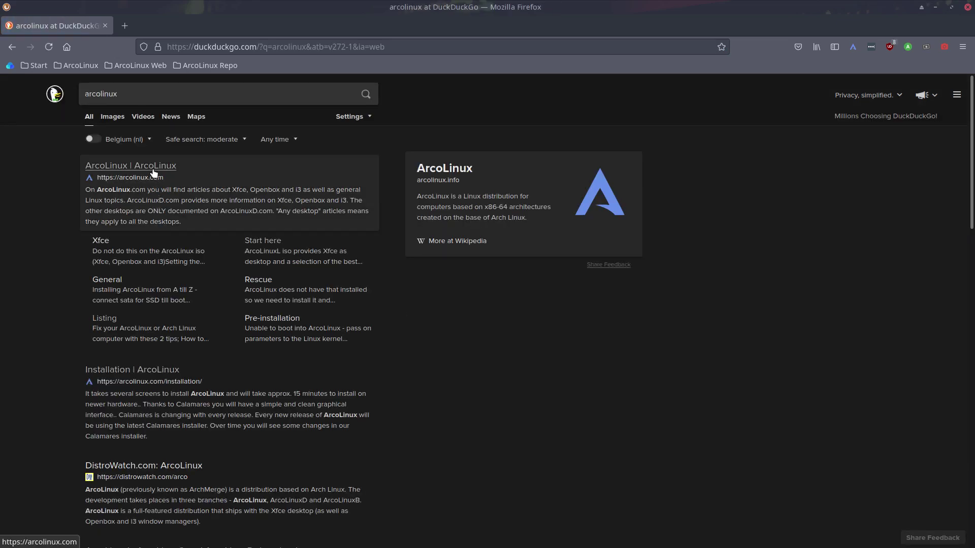
pyautogui.click(131, 166)
pyautogui.moveTo(222, 84)
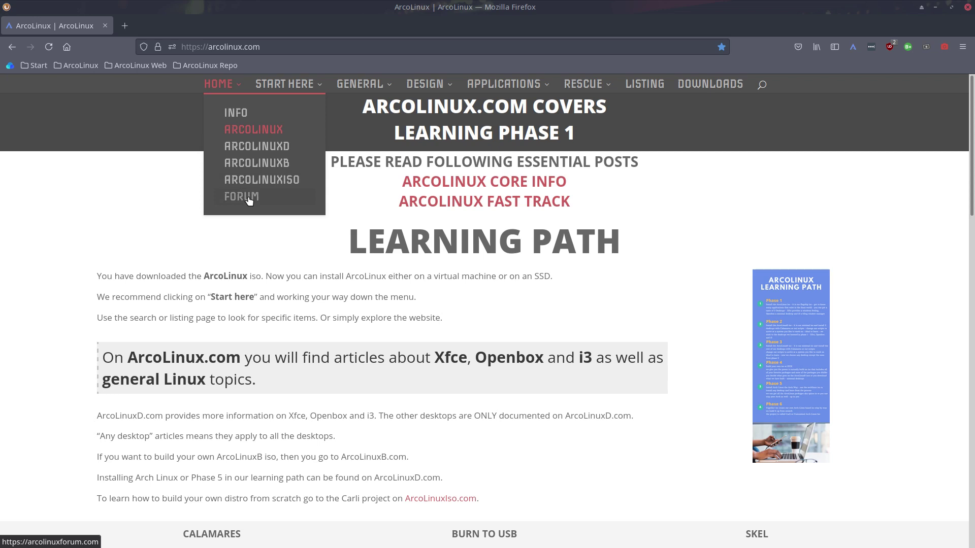
# - Search for 'youtube arcolinux' and open the ArcoLinux 1666 teaser video from the Videos results
pyautogui.click(296, 46)
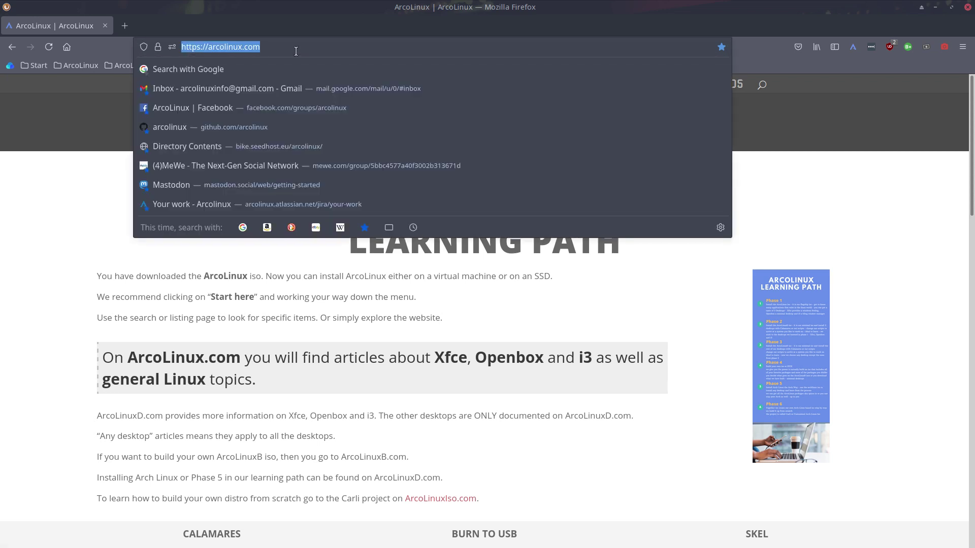
pyautogui.write('youtube ar')
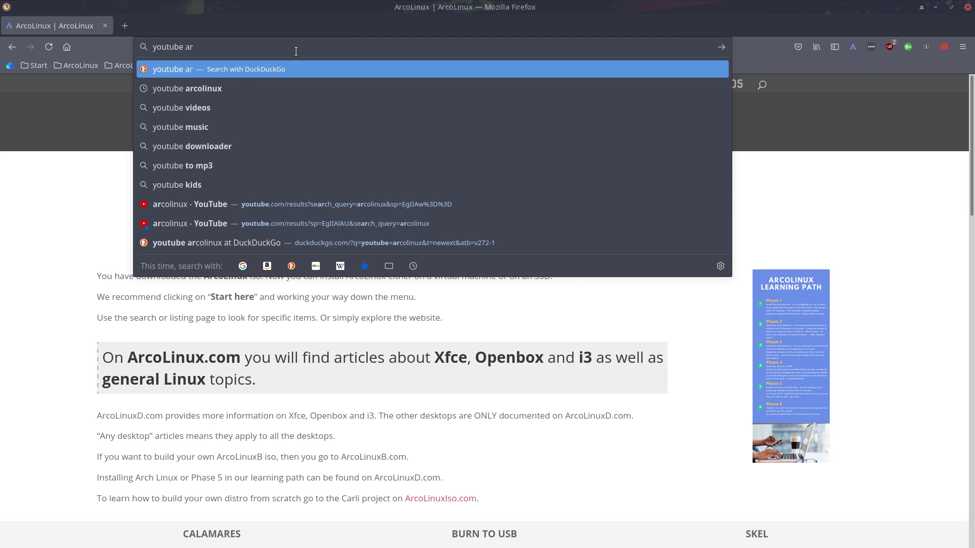
pyautogui.write('colinux')
pyautogui.press('Return')
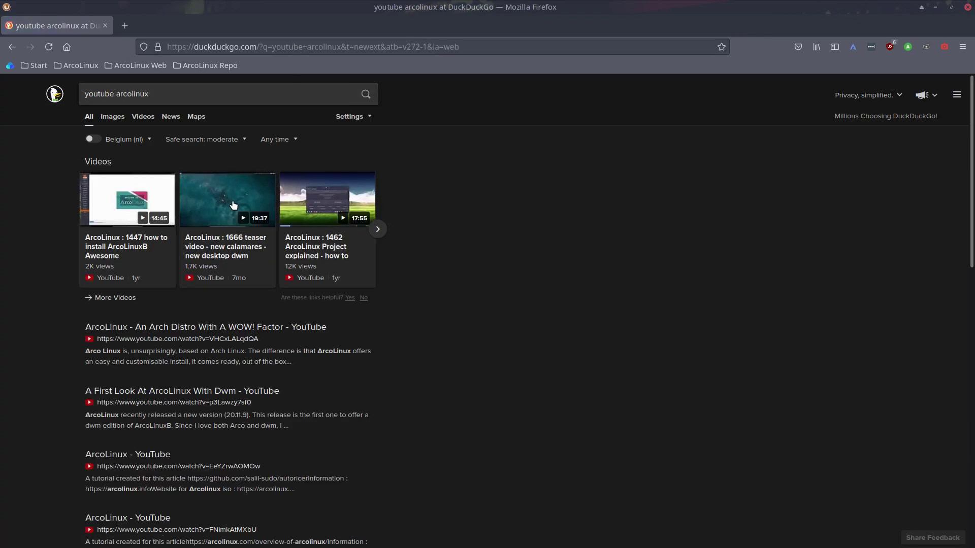
pyautogui.click(233, 255)
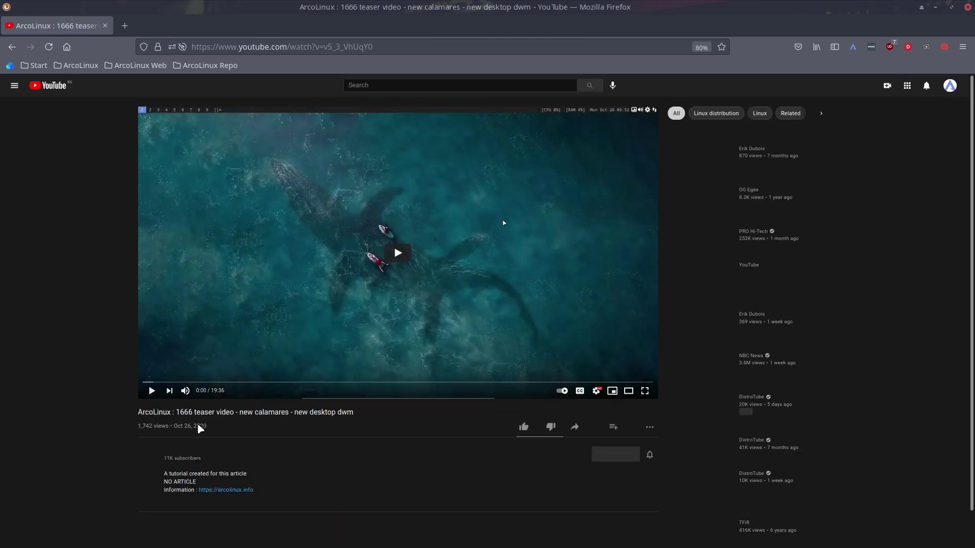
pyautogui.click(187, 455)
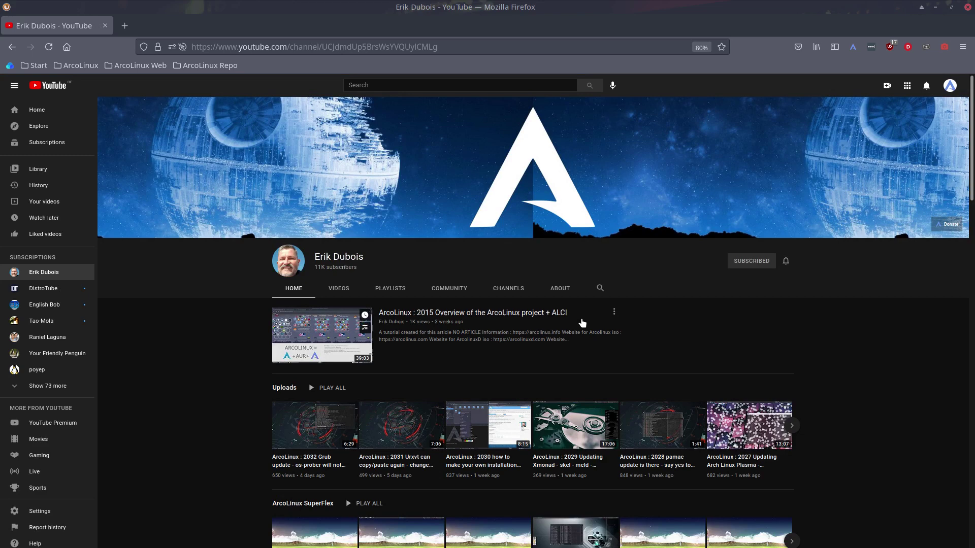
pyautogui.click(601, 288)
pyautogui.click(487, 84)
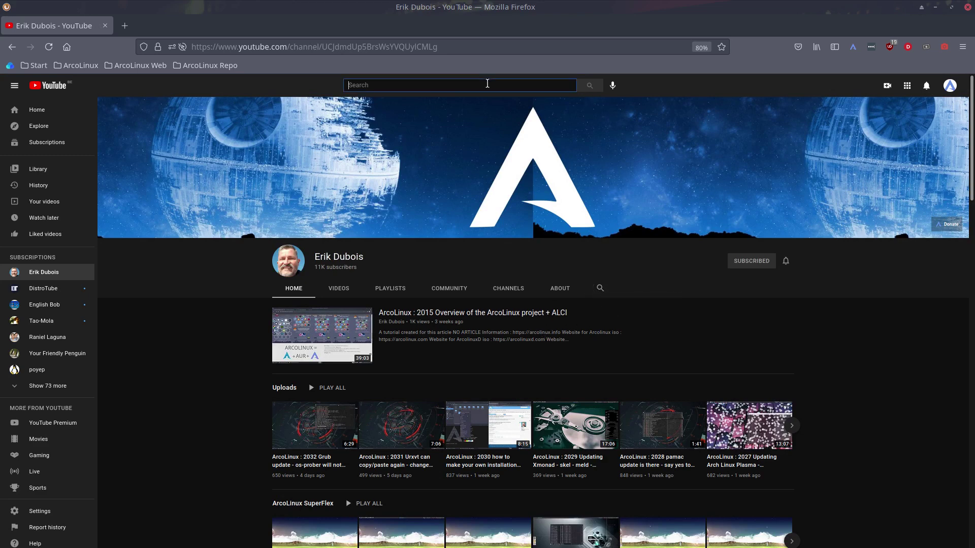
pyautogui.click(601, 288)
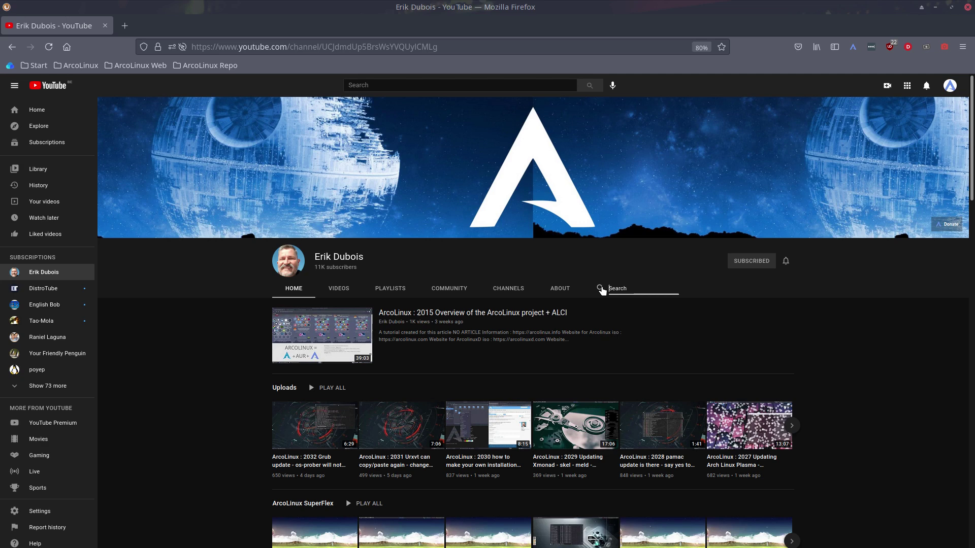
pyautogui.write('pamac')
pyautogui.press('Return')
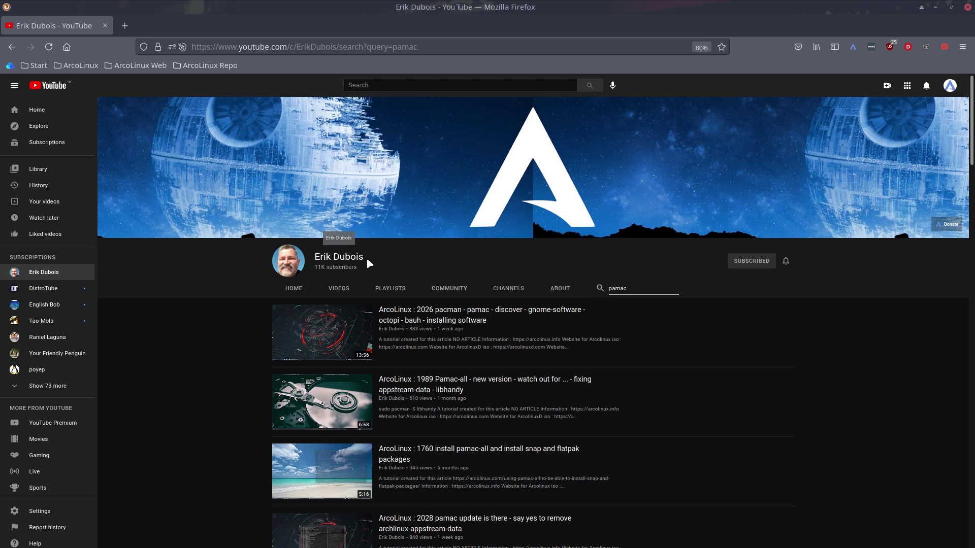
pyautogui.scroll(-3, 457, 310)
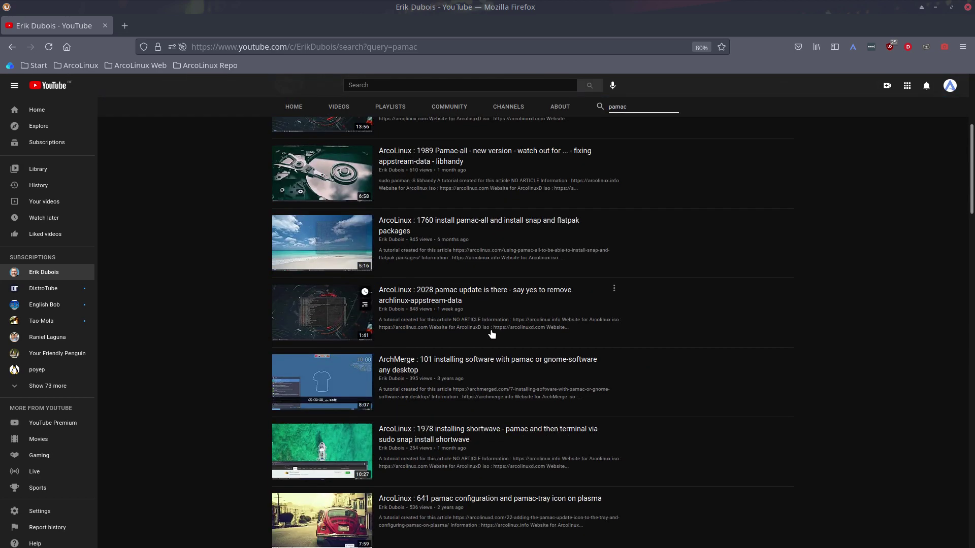
pyautogui.scroll(3, 491, 333)
# - Replace the channel search term with 'nvidia', then with 'pacman', running each search
pyautogui.doubleClick(619, 287)
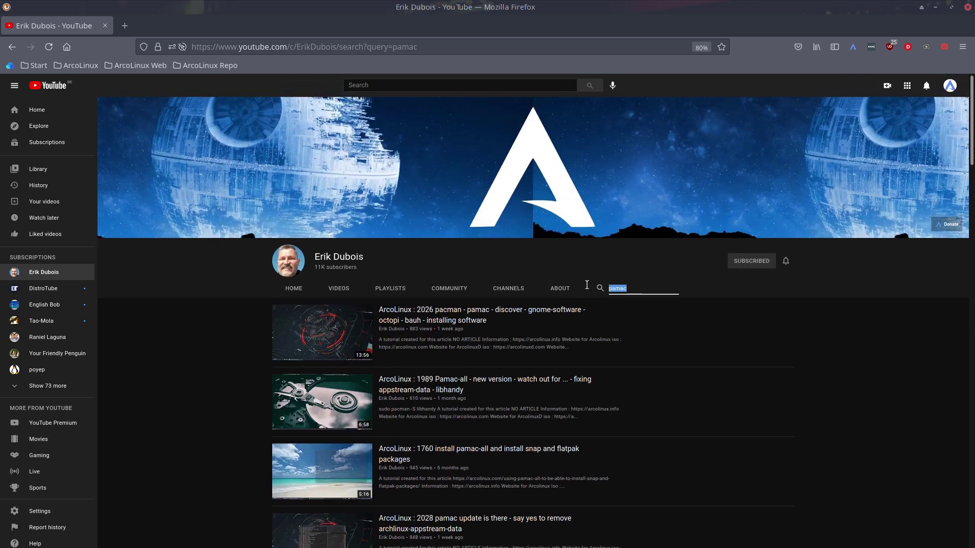
pyautogui.write('nvidia')
pyautogui.press('Return')
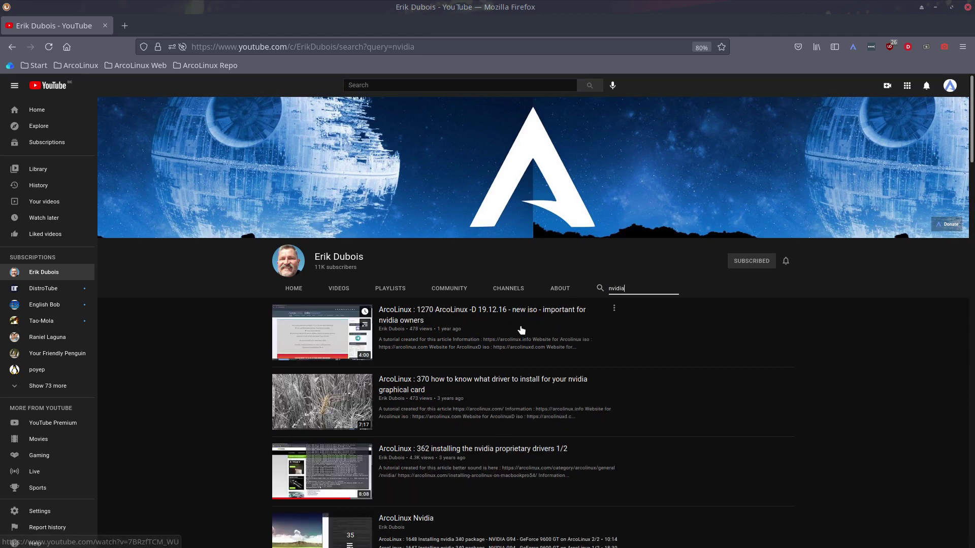
pyautogui.scroll(-3, 512, 329)
pyautogui.scroll(-3, 512, 330)
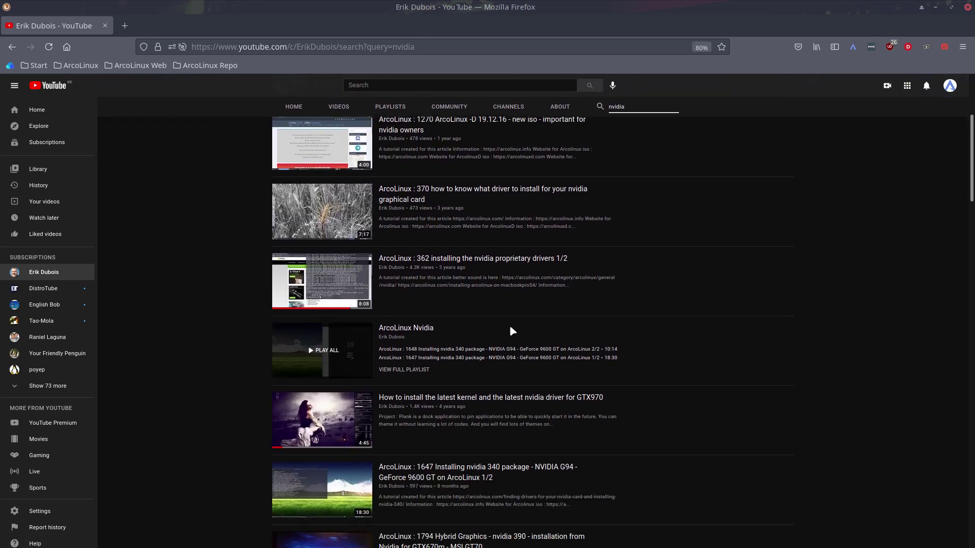
pyautogui.scroll(-3, 513, 330)
pyautogui.scroll(-3, 509, 325)
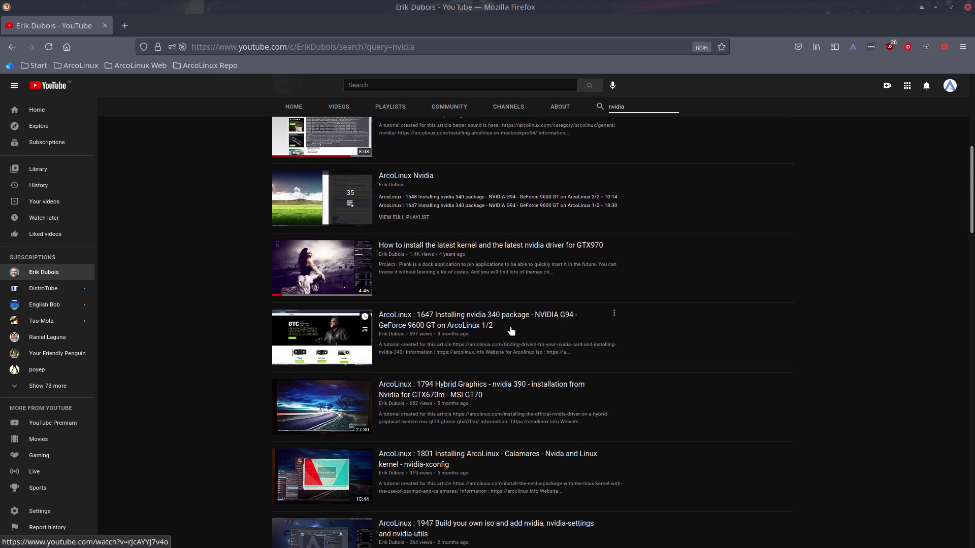
pyautogui.scroll(-5, 509, 330)
pyautogui.scroll(-5, 510, 330)
pyautogui.scroll(-3, 510, 330)
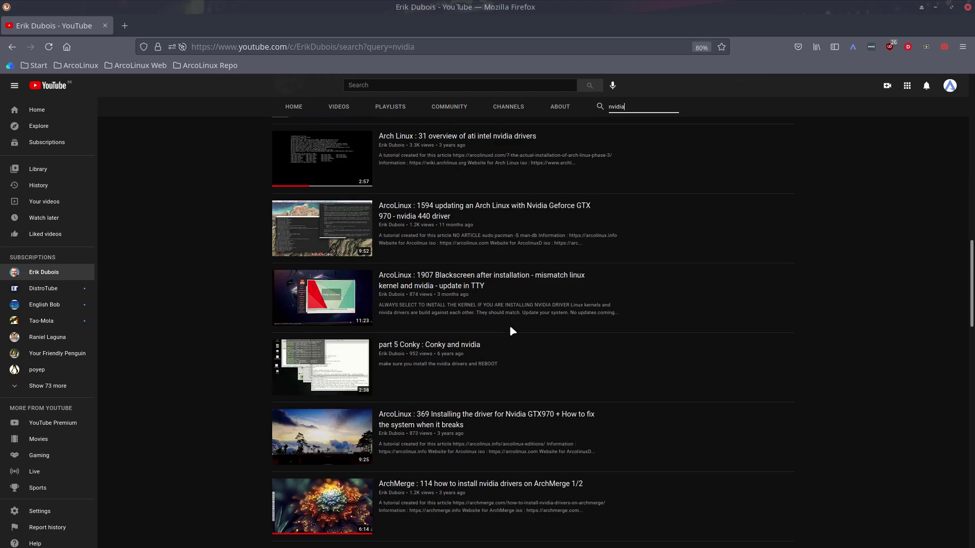
pyautogui.scroll(-3, 510, 325)
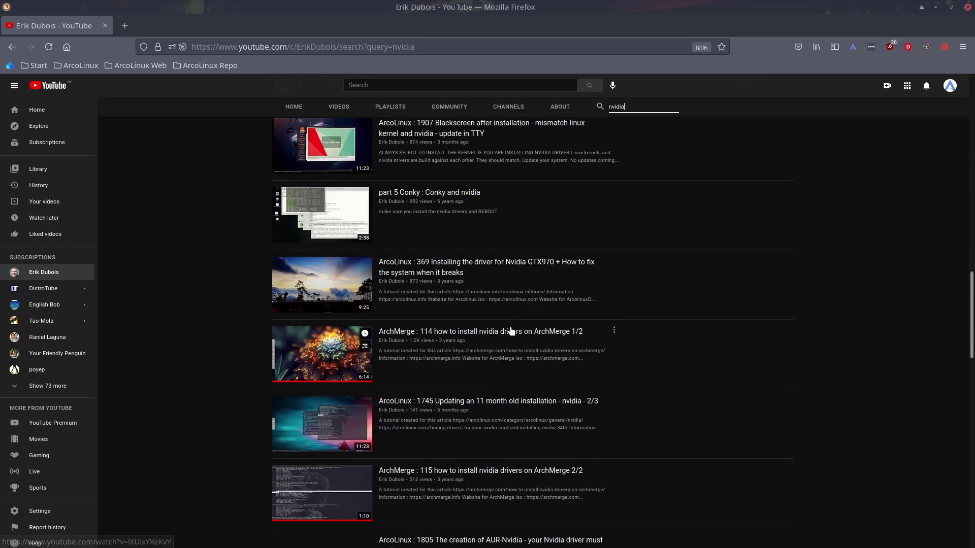
pyautogui.scroll(-3, 510, 329)
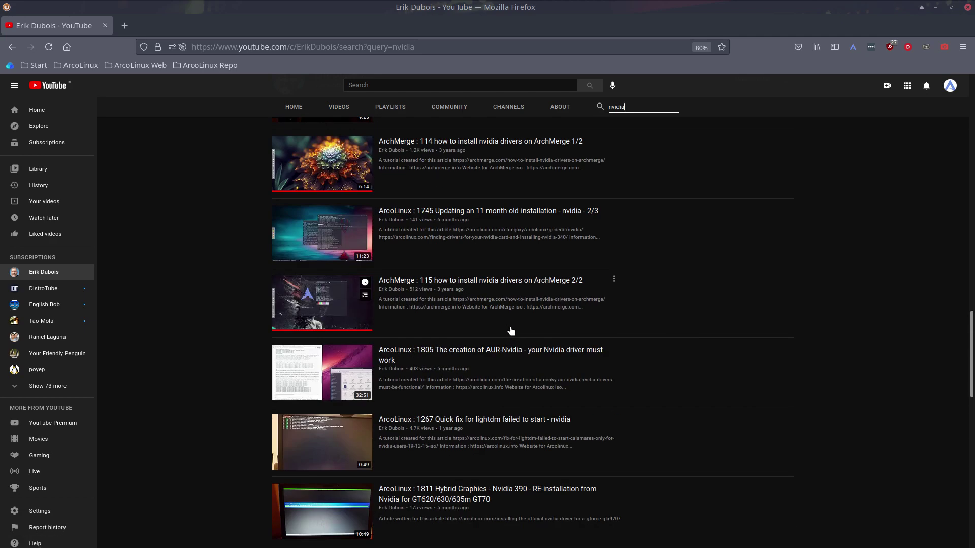
pyautogui.scroll(5, 509, 330)
pyautogui.scroll(8, 510, 330)
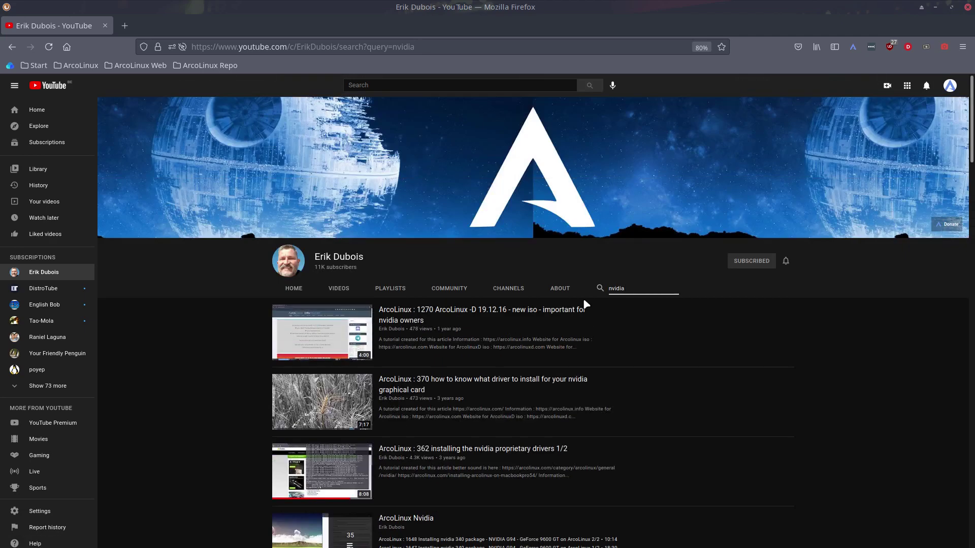
pyautogui.doubleClick(629, 287)
pyautogui.write('pacman')
pyautogui.press('Return')
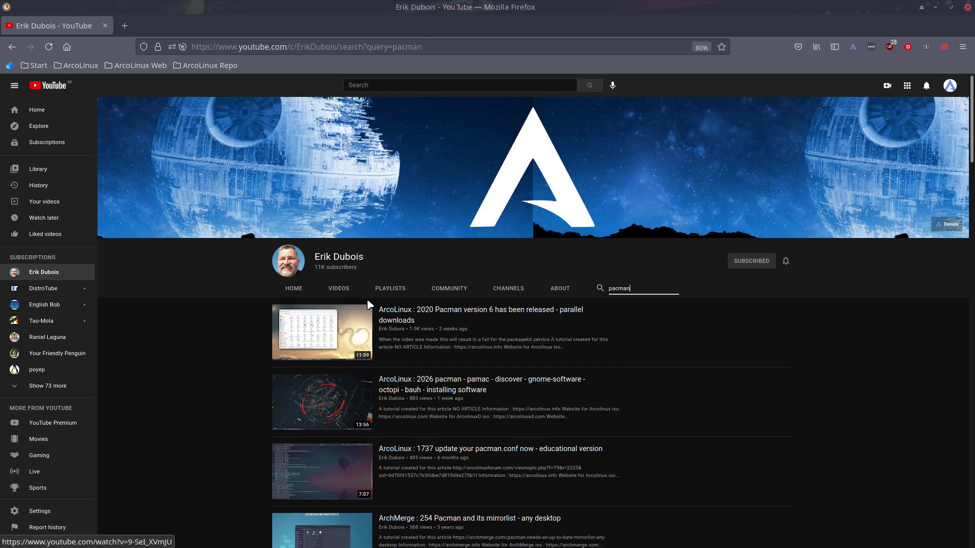
# - Show the channel's VIDEOS grid, scroll through the uploads and jump back to the top
pyautogui.click(339, 290)
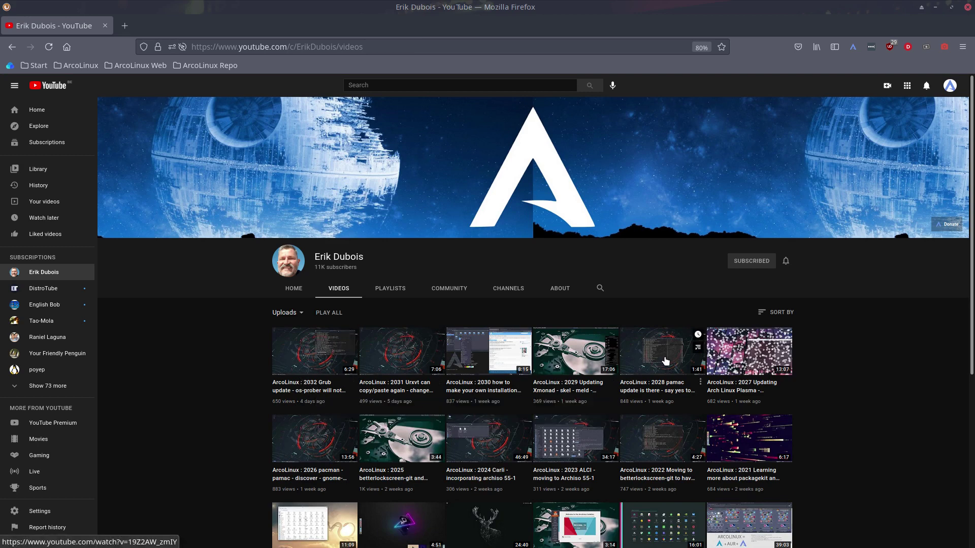
pyautogui.moveTo(314, 439)
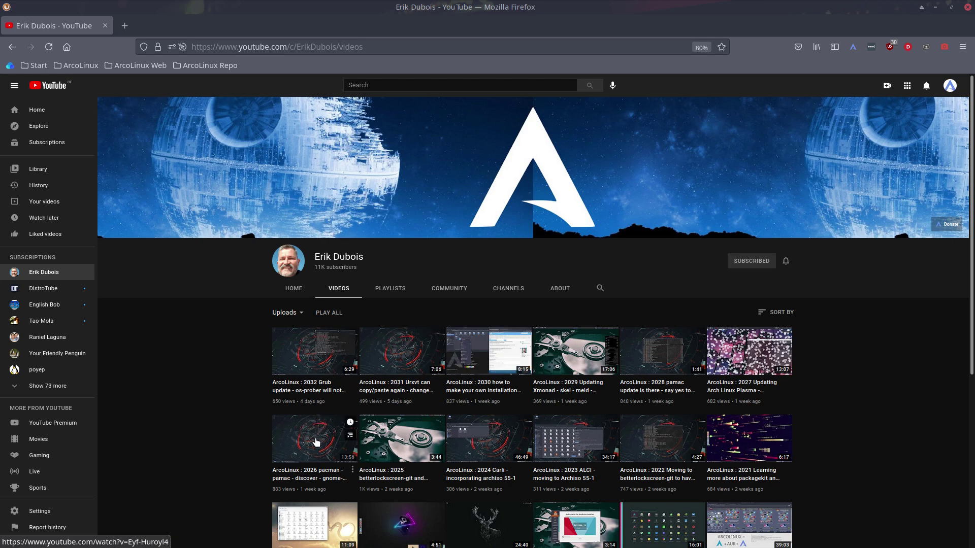
pyautogui.scroll(-3, 320, 442)
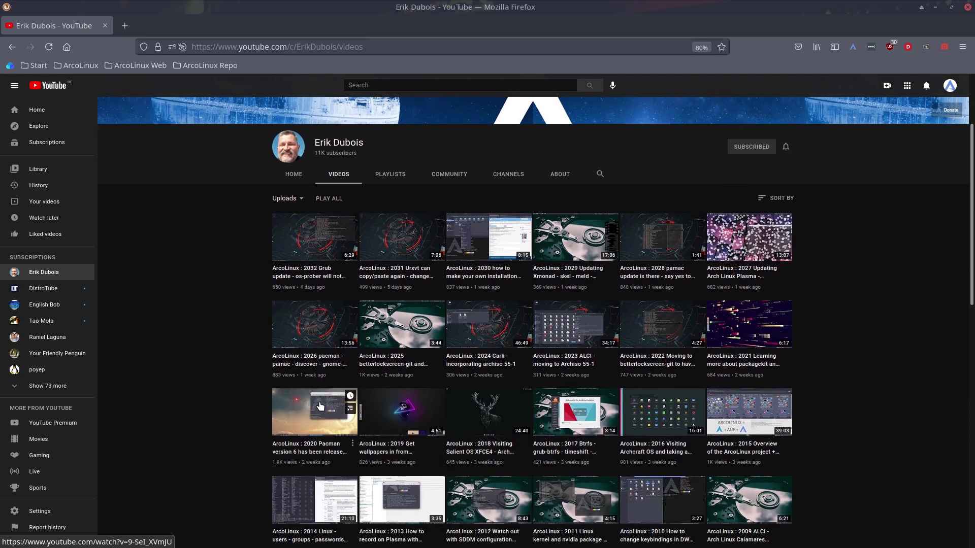
pyautogui.moveTo(750, 412)
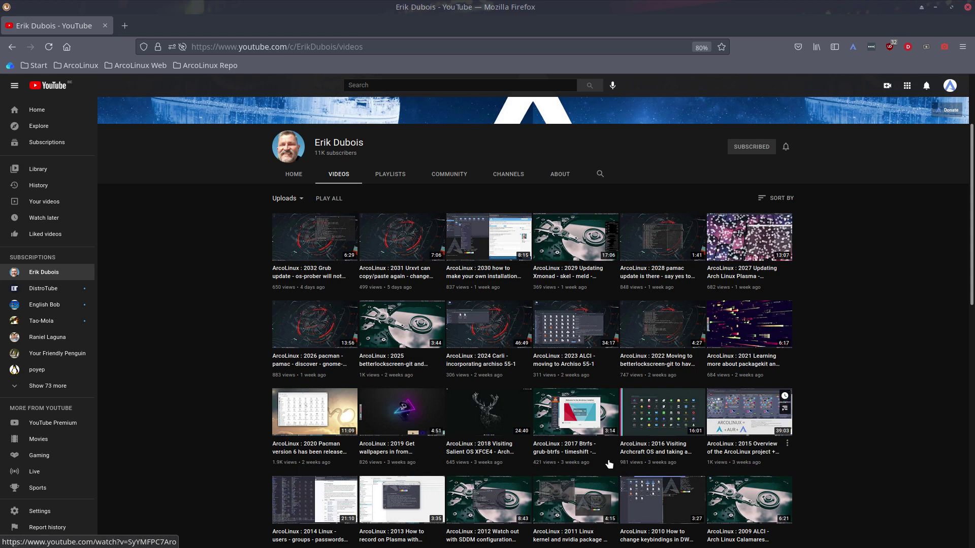
pyautogui.scroll(-3, 528, 448)
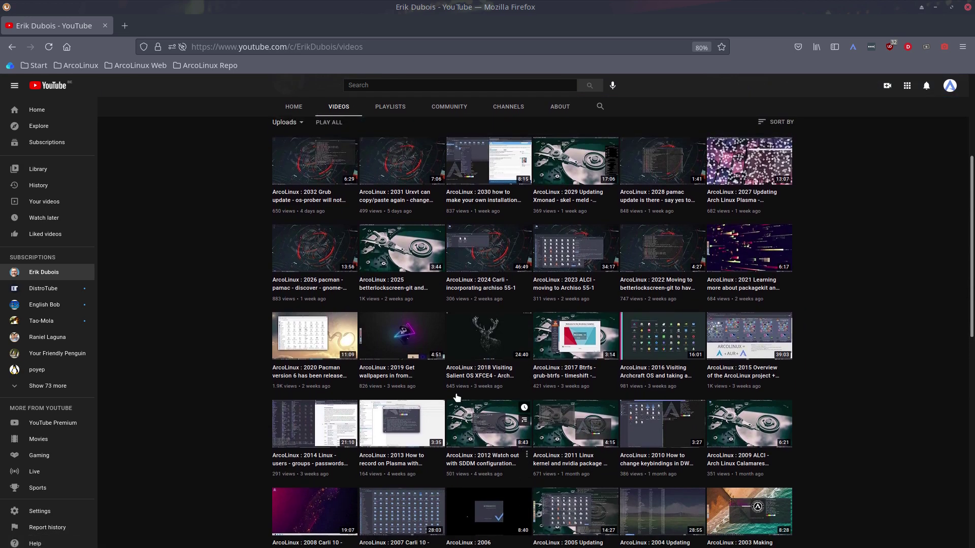
pyautogui.scroll(5, 697, 244)
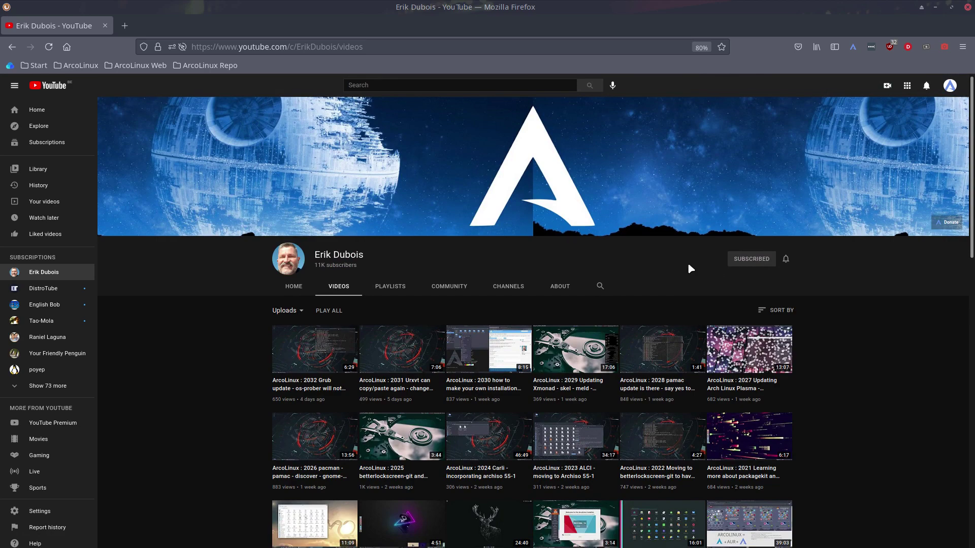
pyautogui.scroll(-5, 688, 262)
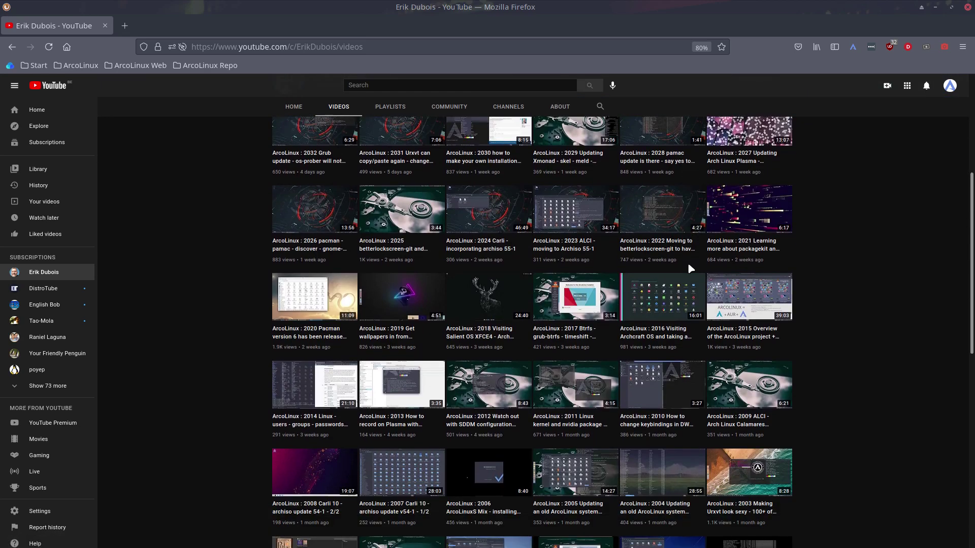
pyautogui.scroll(-4, 688, 263)
pyautogui.scroll(-3, 688, 267)
pyautogui.scroll(-2, 688, 266)
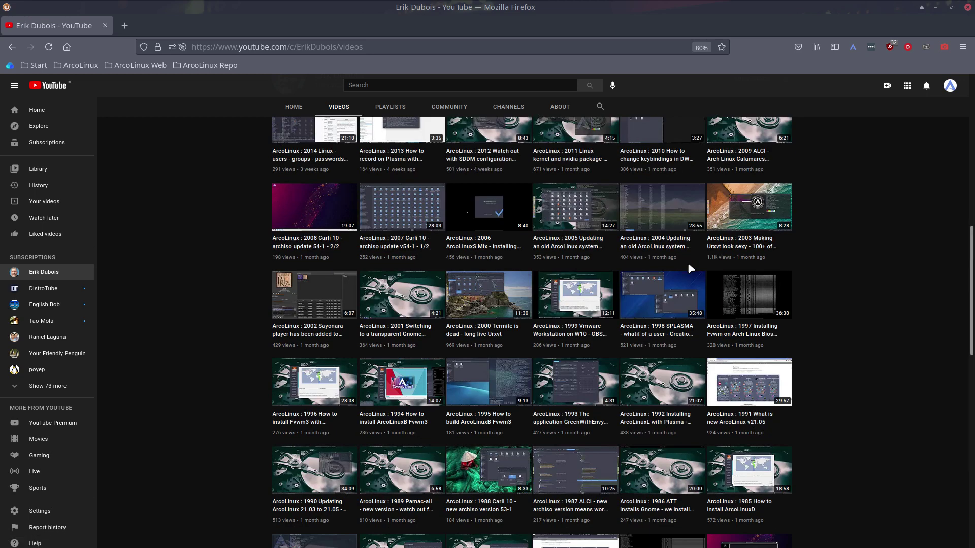
pyautogui.scroll(-3, 688, 262)
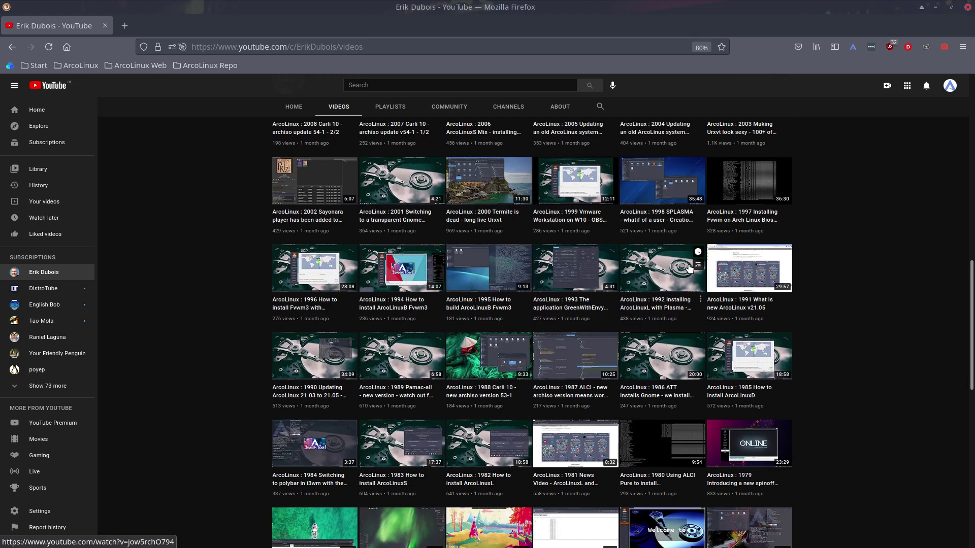
pyautogui.scroll(-2, 688, 263)
pyautogui.scroll(-2, 687, 263)
pyautogui.scroll(-2, 688, 263)
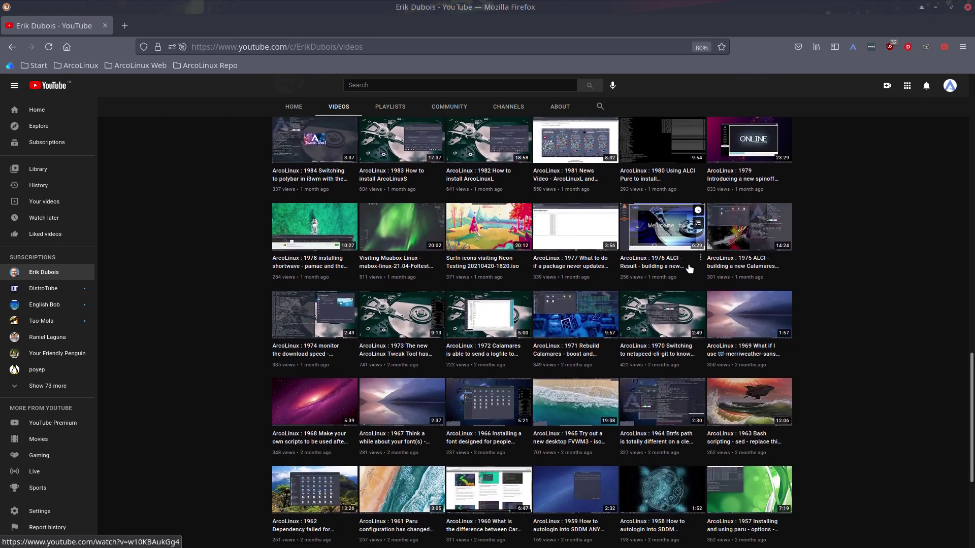
pyautogui.press('Home')
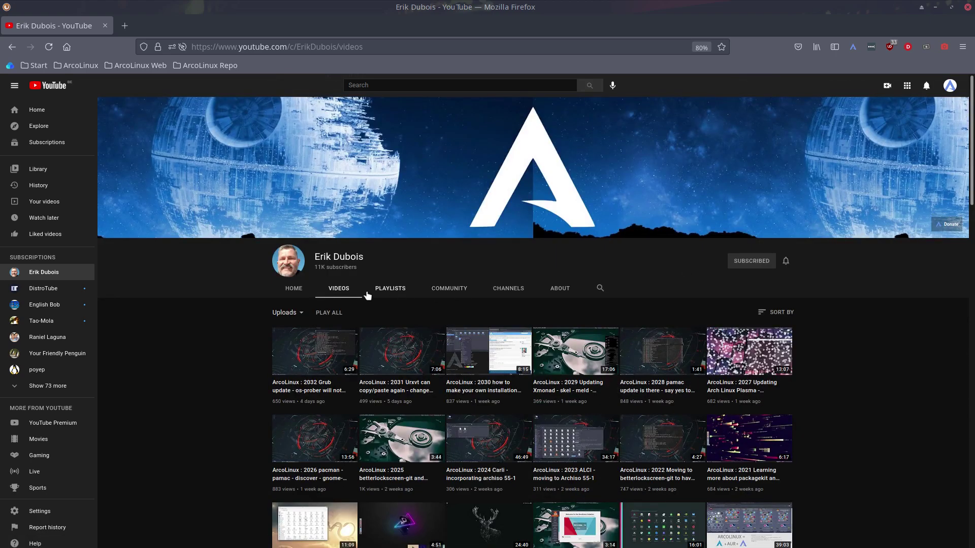
# - Show the channel's PLAYLISTS tab and scroll through the created playlists
pyautogui.click(394, 290)
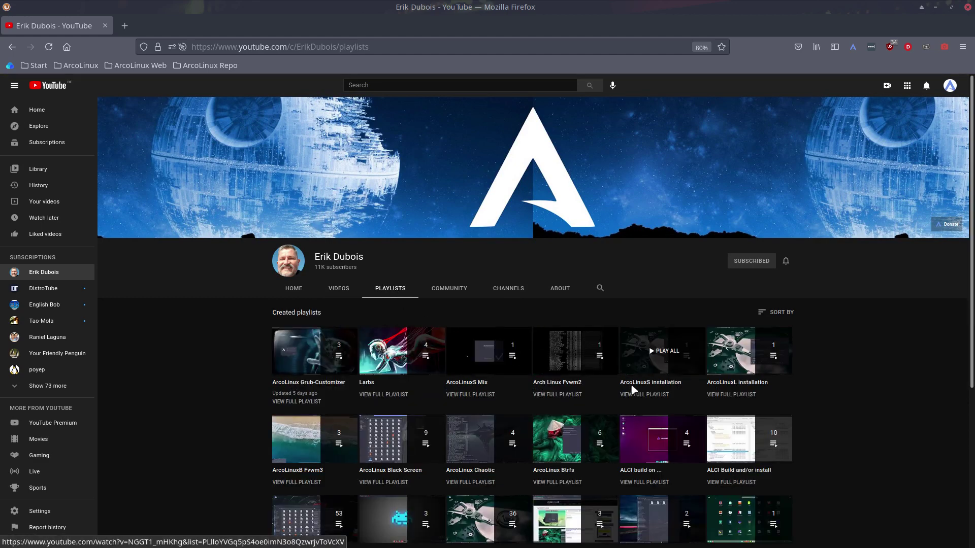
pyautogui.scroll(-2, 633, 390)
pyautogui.scroll(-2, 632, 390)
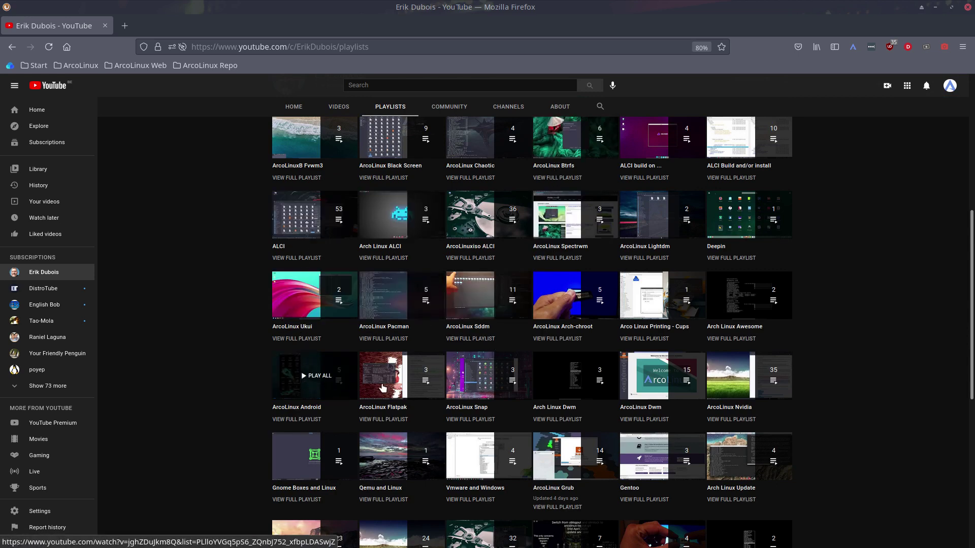
pyautogui.scroll(-3, 397, 397)
pyautogui.scroll(-3, 398, 397)
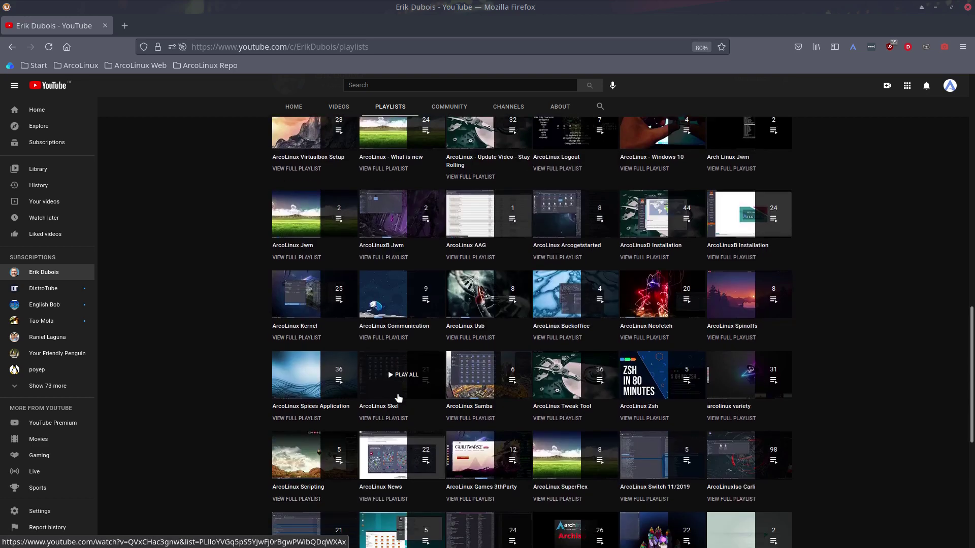
pyautogui.scroll(-4, 398, 397)
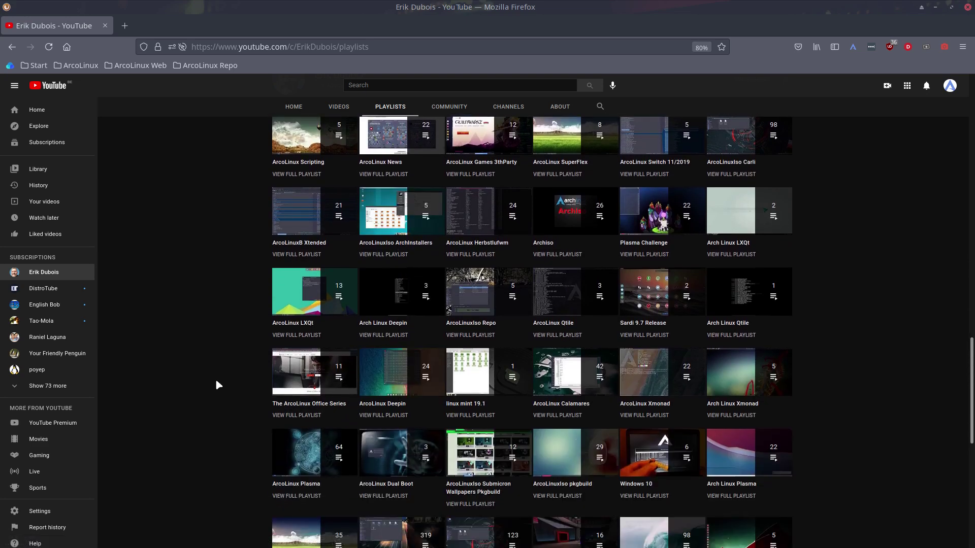
# - Find 'kernel' on the page and play the ArcoLinux Kernel playlist from its first video
pyautogui.hotkey('ctrl', 'f')
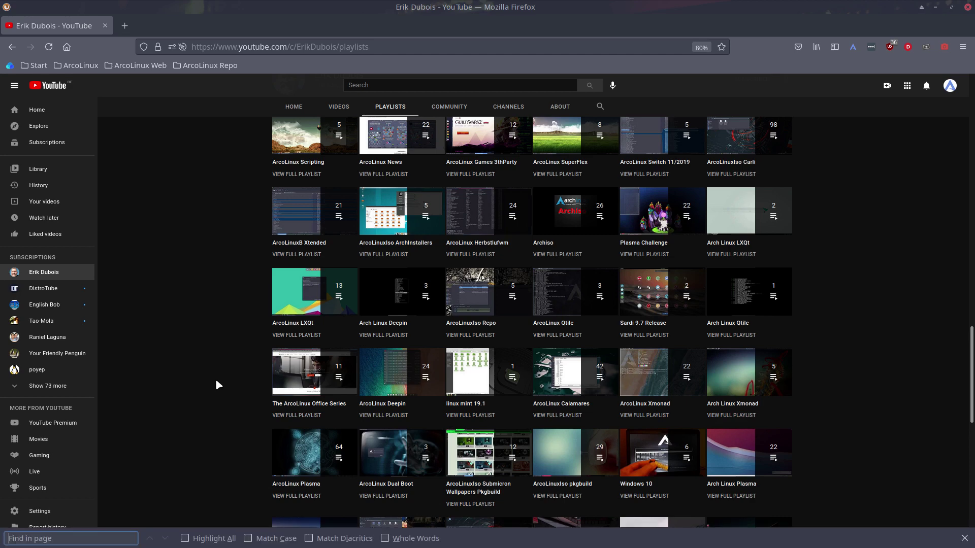
pyautogui.write('kernel')
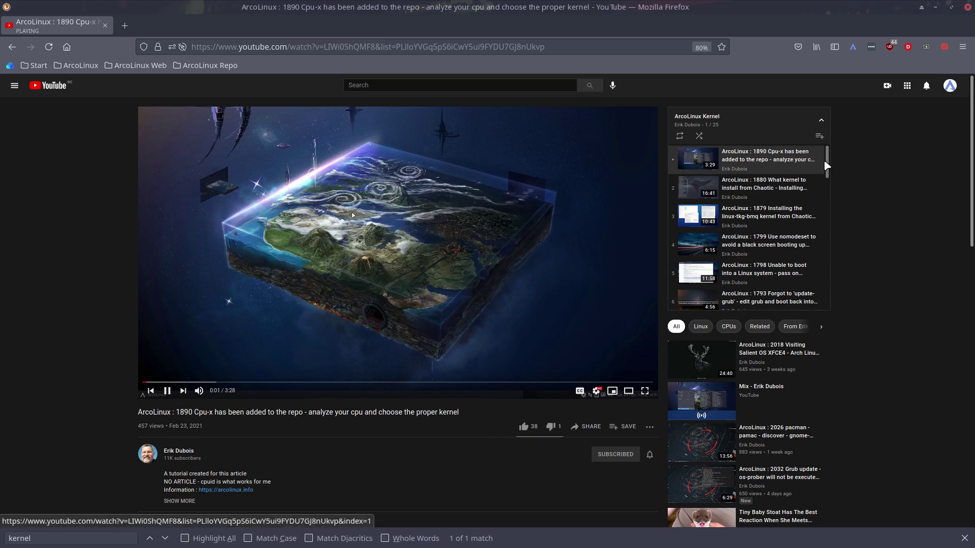
pyautogui.moveTo(828, 162); pyautogui.dragTo(829, 309)
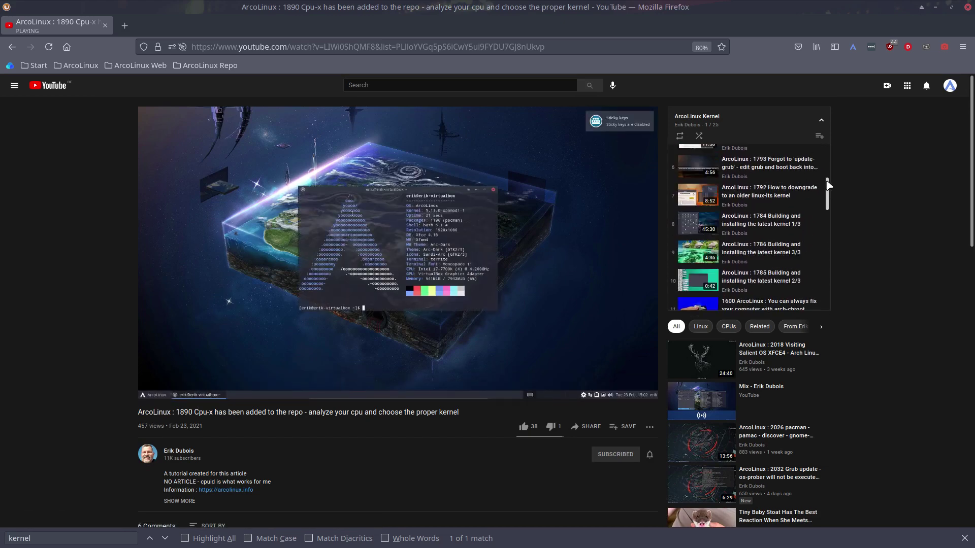
pyautogui.moveTo(828, 185); pyautogui.dragTo(828, 149)
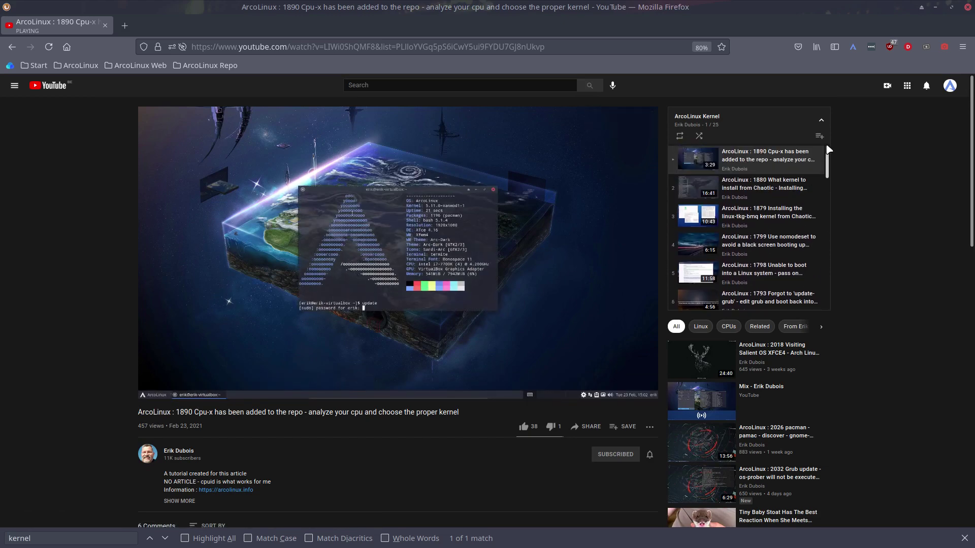
# - Go back to the playlists page, close the Find bar, and close the kernel video's miniplayer
pyautogui.click(11, 50)
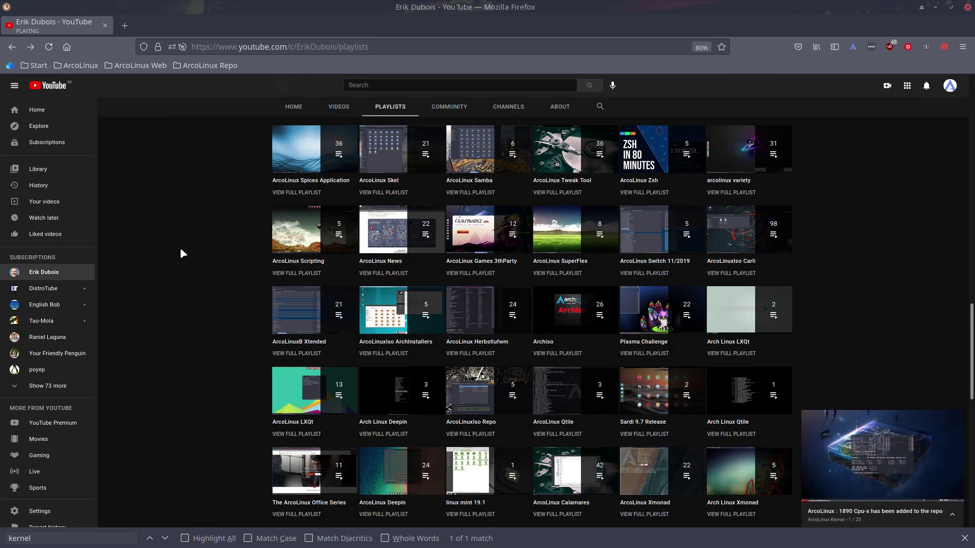
pyautogui.scroll(-2, 181, 247)
pyautogui.scroll(5, 427, 152)
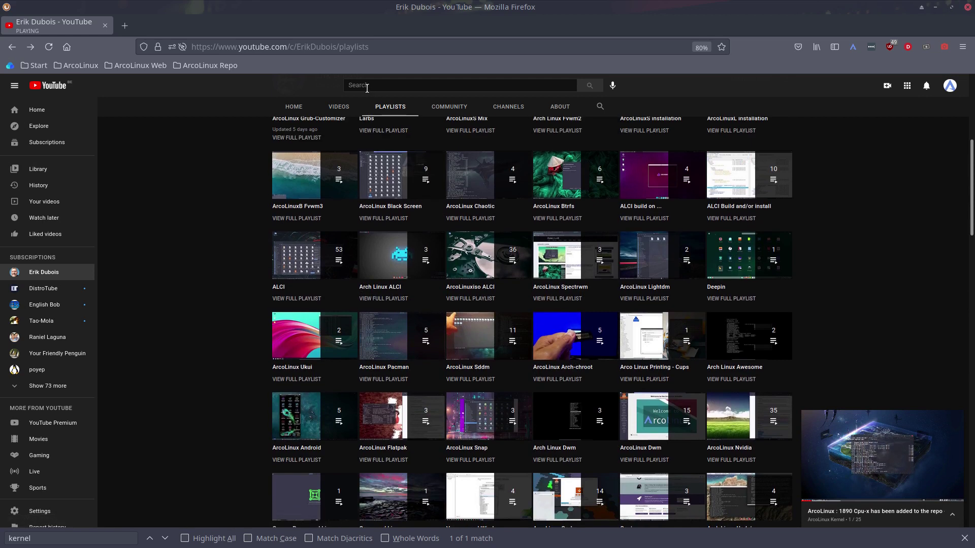
pyautogui.click(964, 539)
pyautogui.scroll(5, 260, 255)
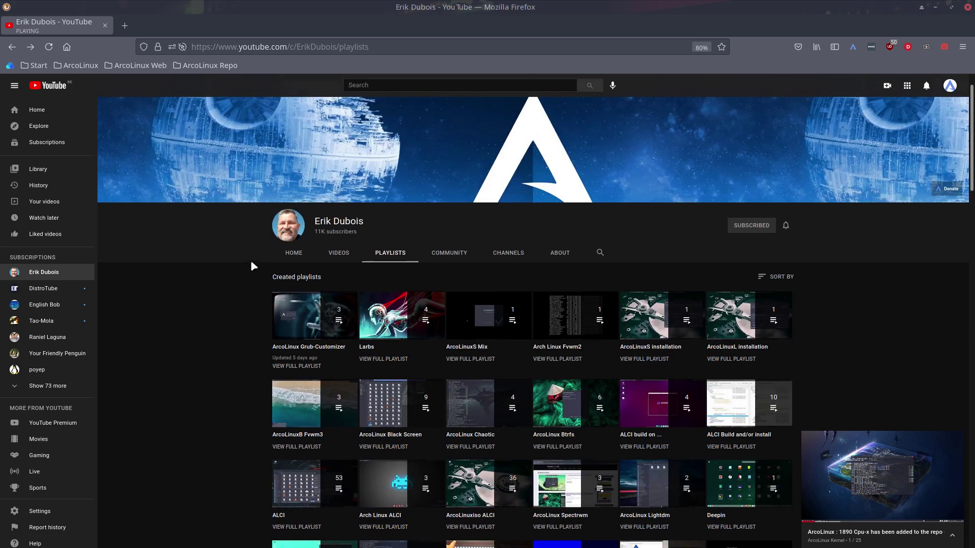
pyautogui.scroll(2, 250, 260)
pyautogui.click(601, 288)
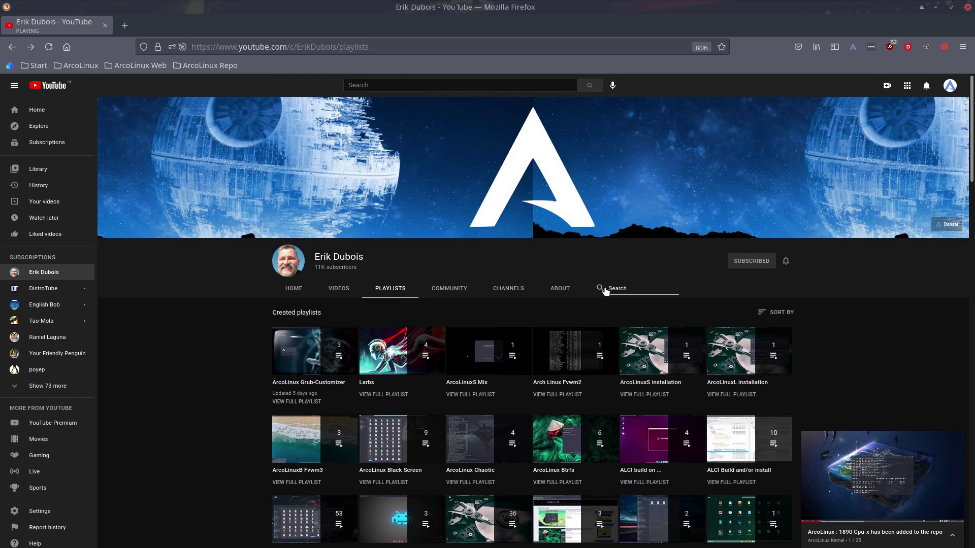
pyautogui.moveTo(883, 476)
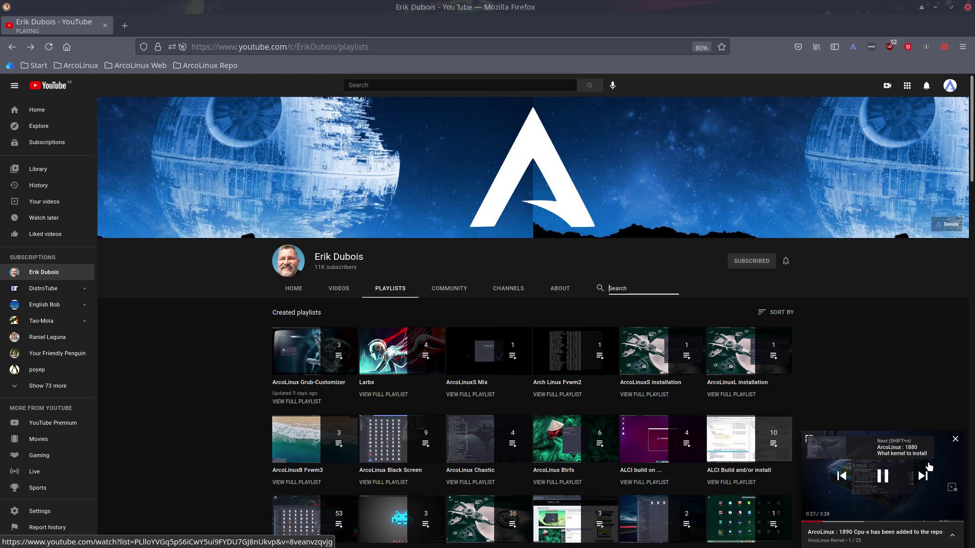
pyautogui.click(956, 440)
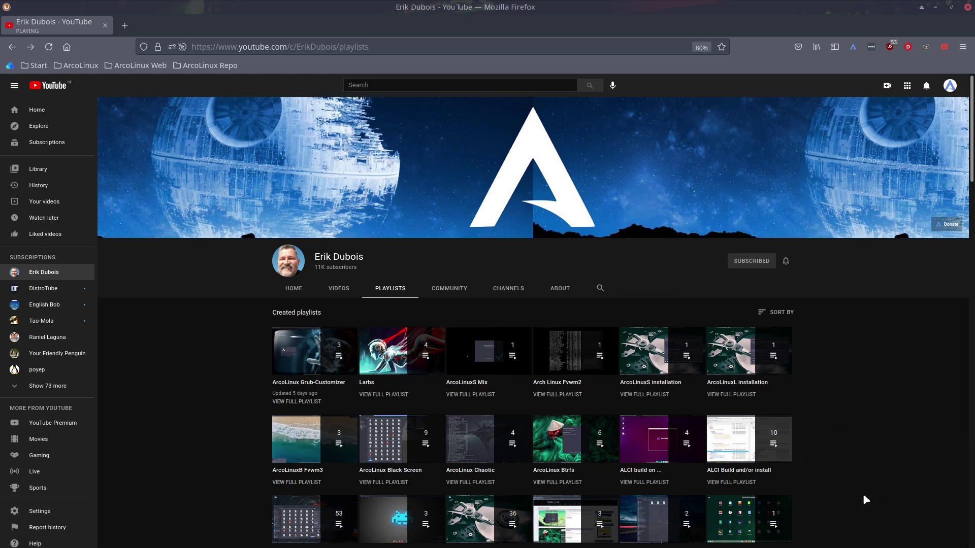